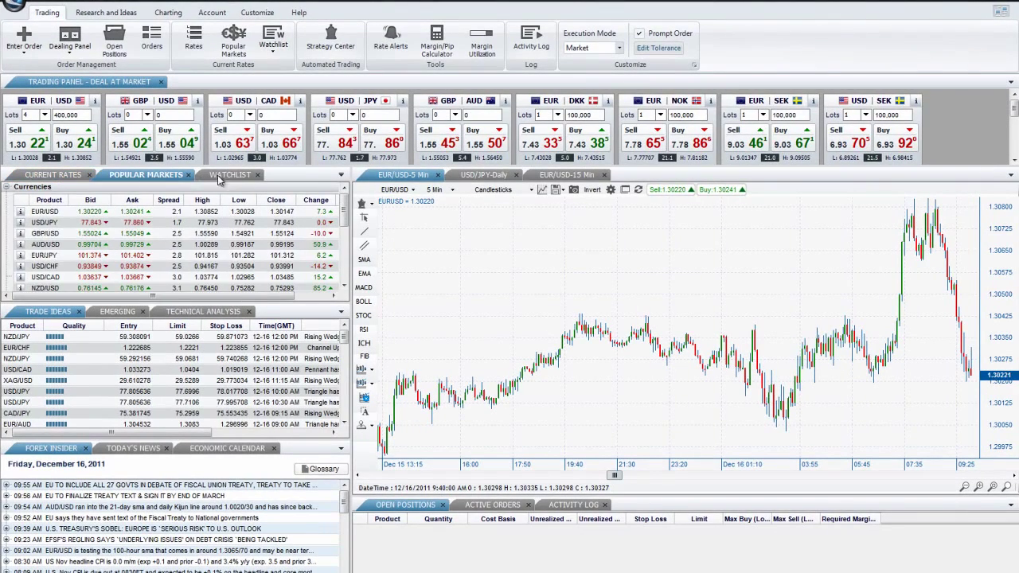
# - Switch the rates panel from the currency-pair watchlist to Market Indices
pyautogui.click(230, 175)
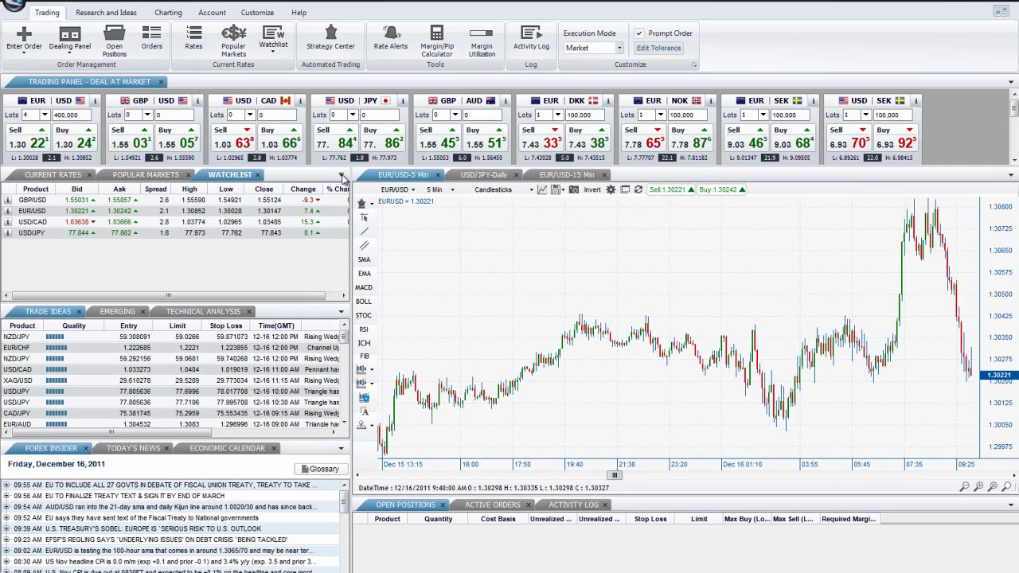
pyautogui.click(341, 175)
pyautogui.click(358, 229)
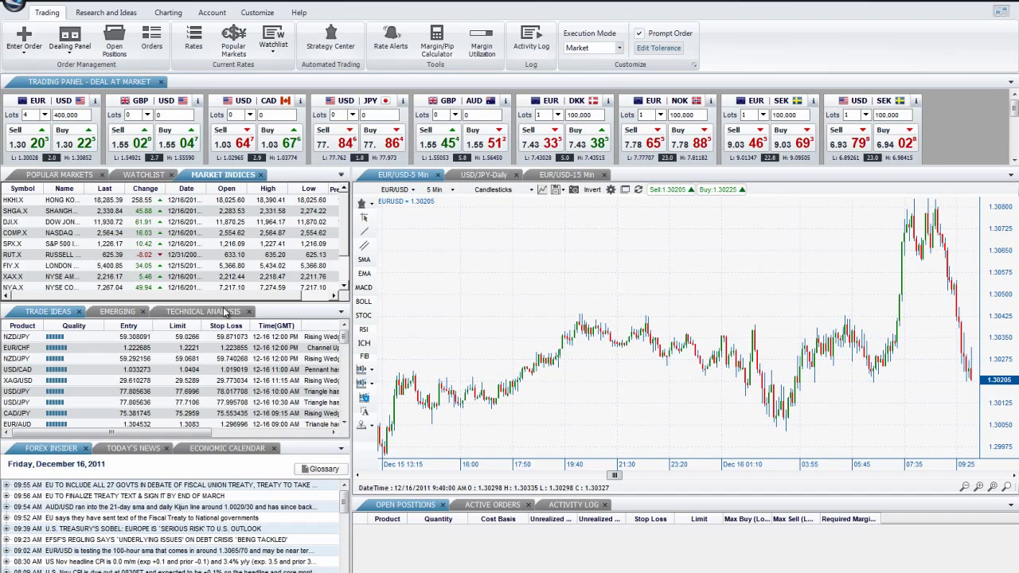
# - Show the Emerging chart patterns, then the Technical Analysis intraday strategies in Trade Ideas
pyautogui.click(163, 349)
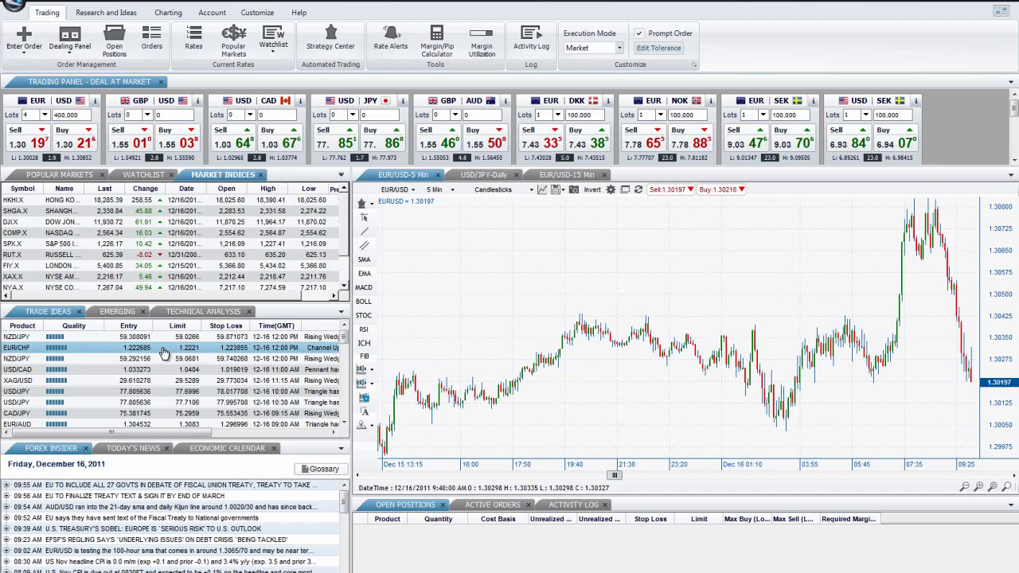
pyautogui.click(112, 311)
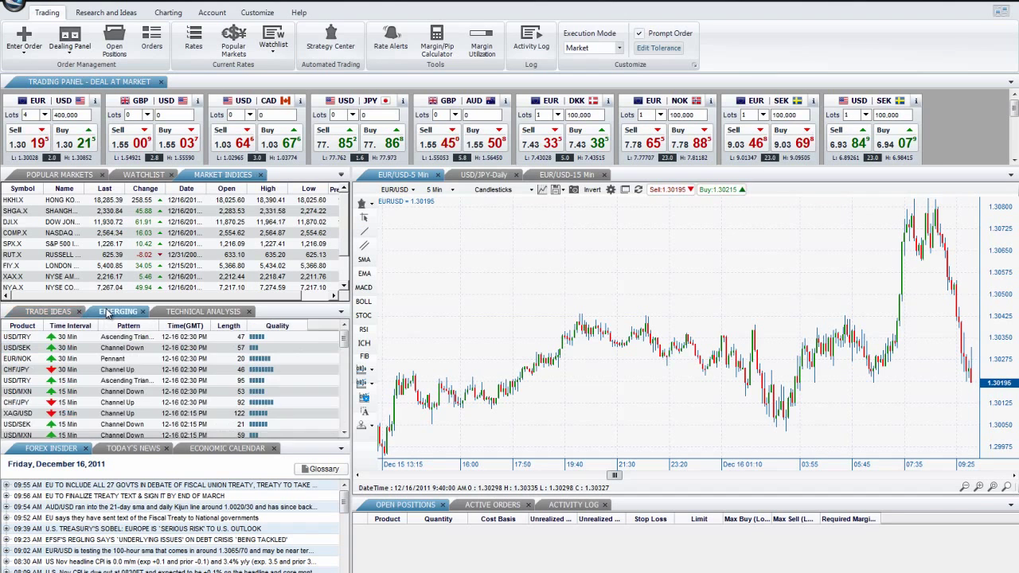
pyautogui.click(196, 312)
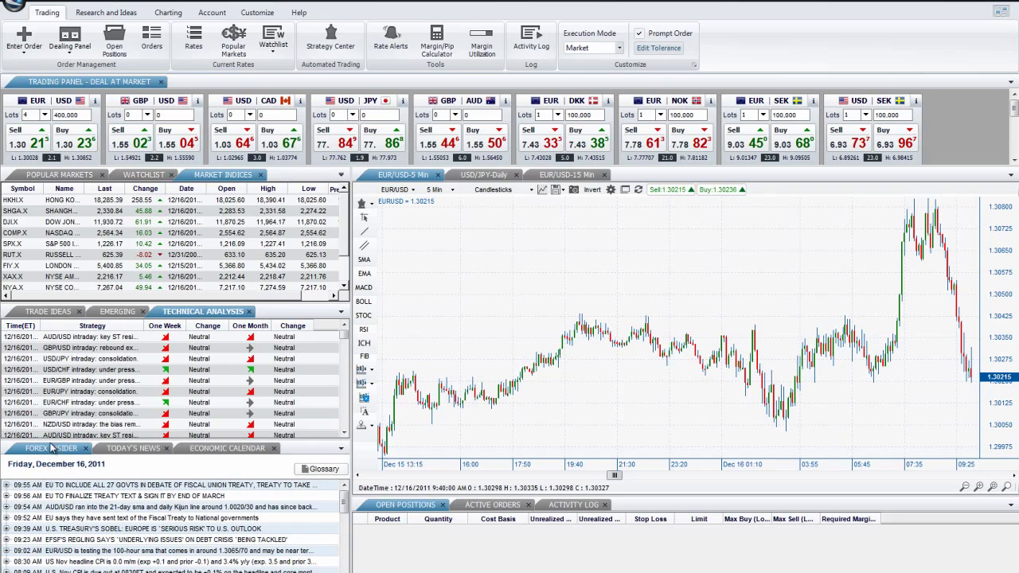
# - View today's news headlines, then the Economic Calendar of upcoming events
pyautogui.click(133, 449)
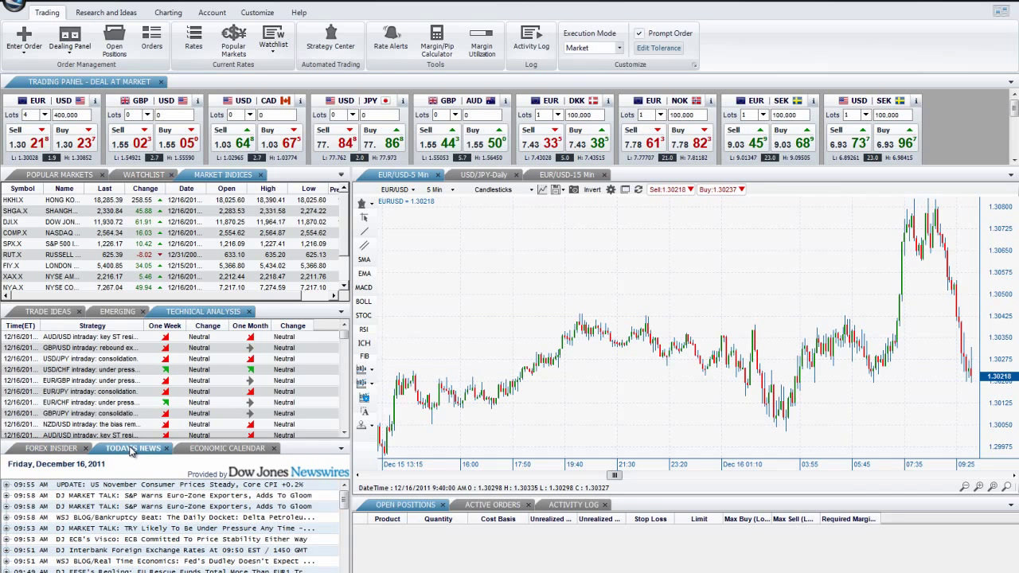
pyautogui.click(192, 448)
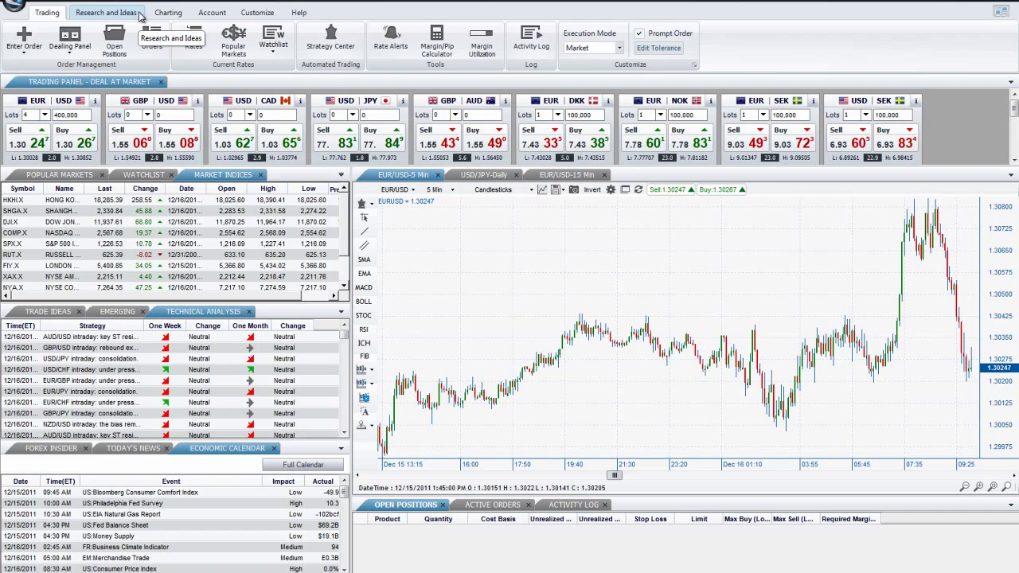
# - Show the Enter Order list of order entry types, then dismiss it
pyautogui.click(33, 40)
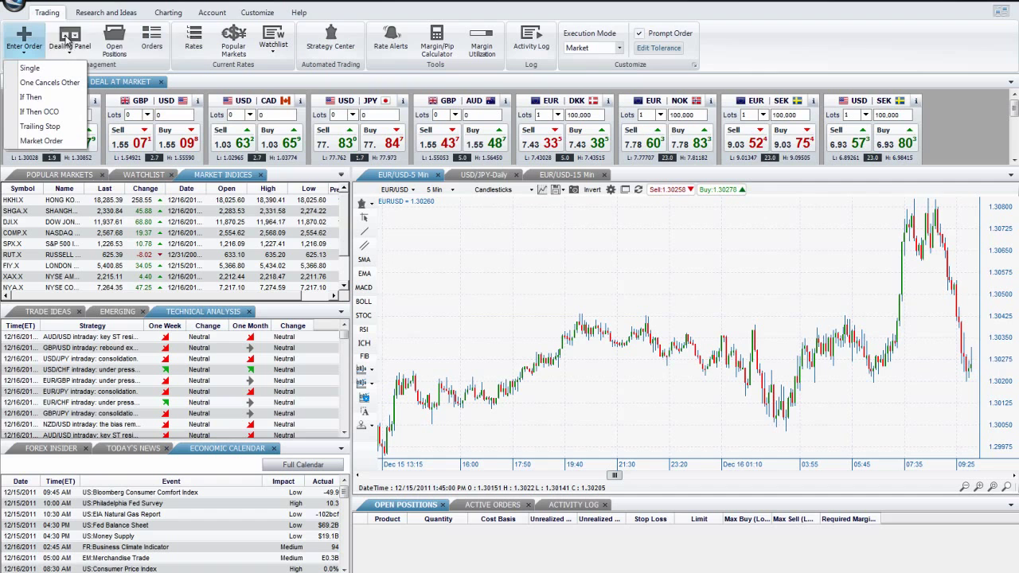
pyautogui.click(402, 70)
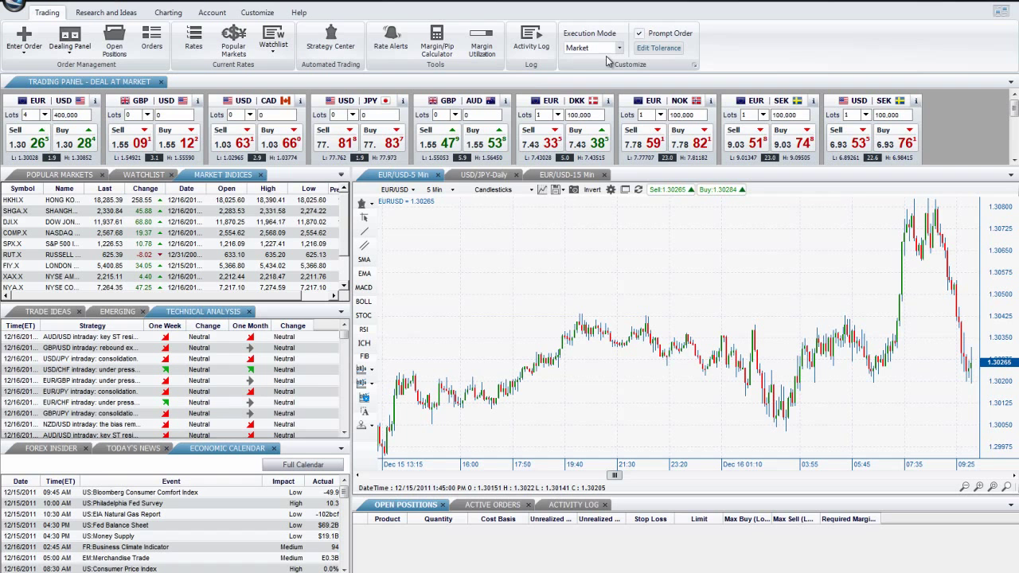
# - View the Preferences for per-product trade size, order size and pips, then cancel
pyautogui.click(694, 65)
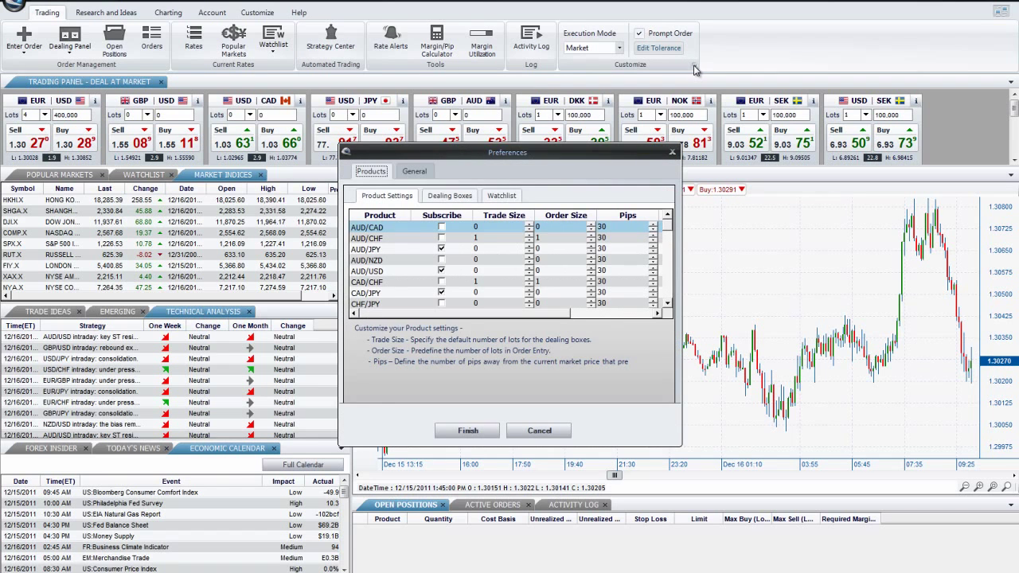
pyautogui.click(671, 152)
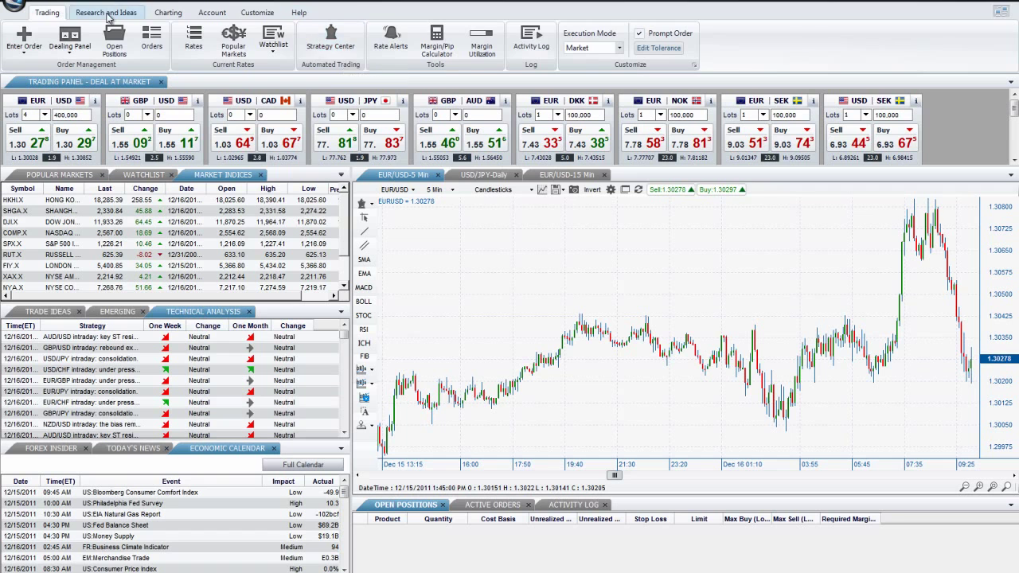
# - From Research and Ideas, add the Completed chart patterns list (rising wedges, triangles)
pyautogui.click(108, 14)
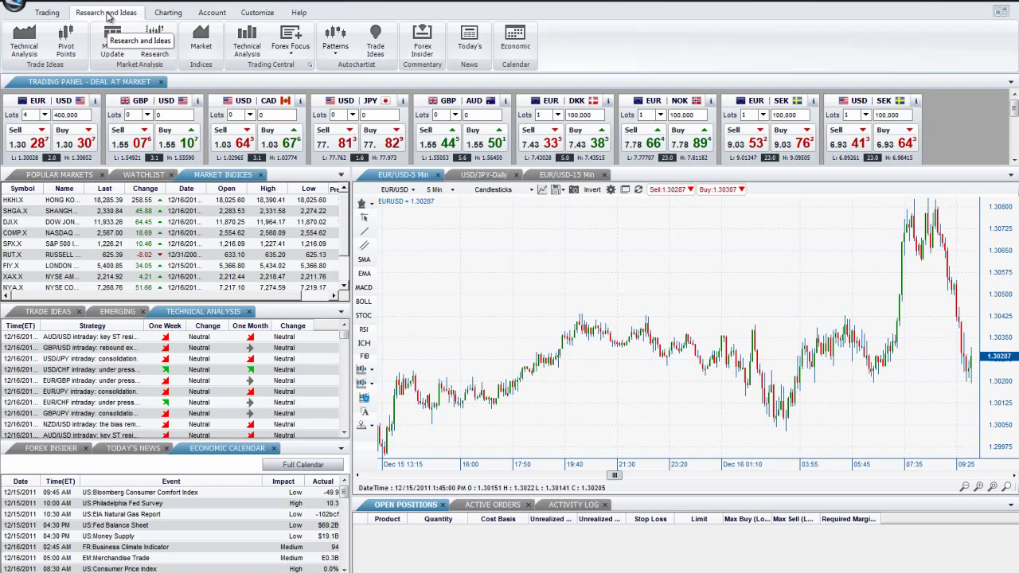
pyautogui.click(335, 44)
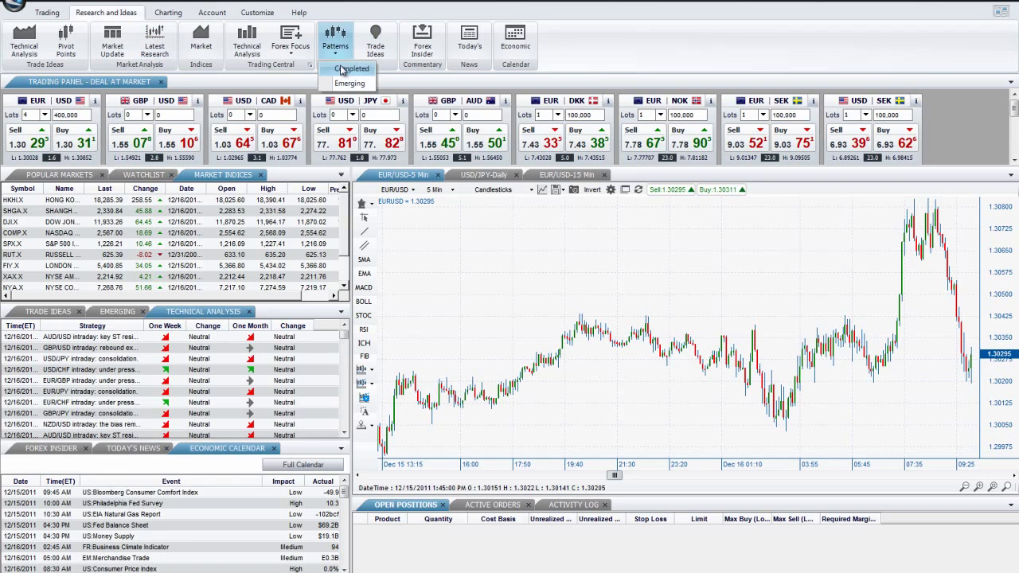
pyautogui.click(342, 72)
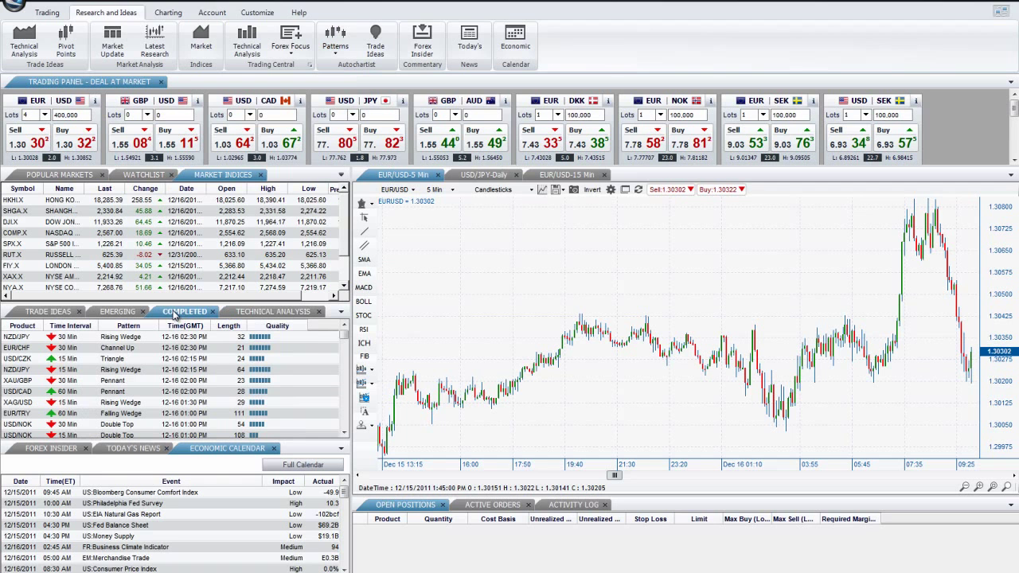
# - Review the technical indicator signals and Japanese Candlesticks opinions, then close that window
pyautogui.click(310, 68)
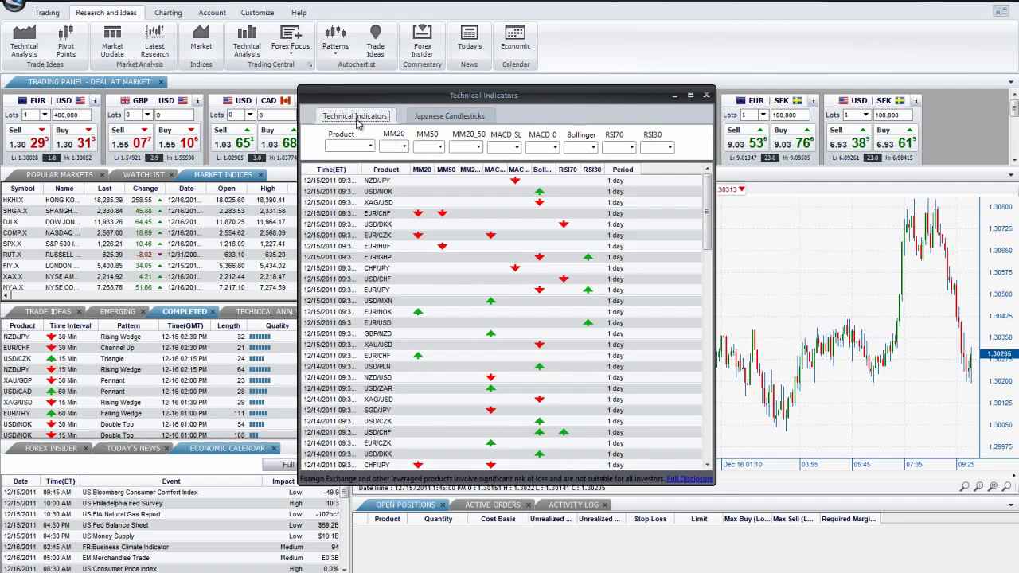
pyautogui.click(440, 117)
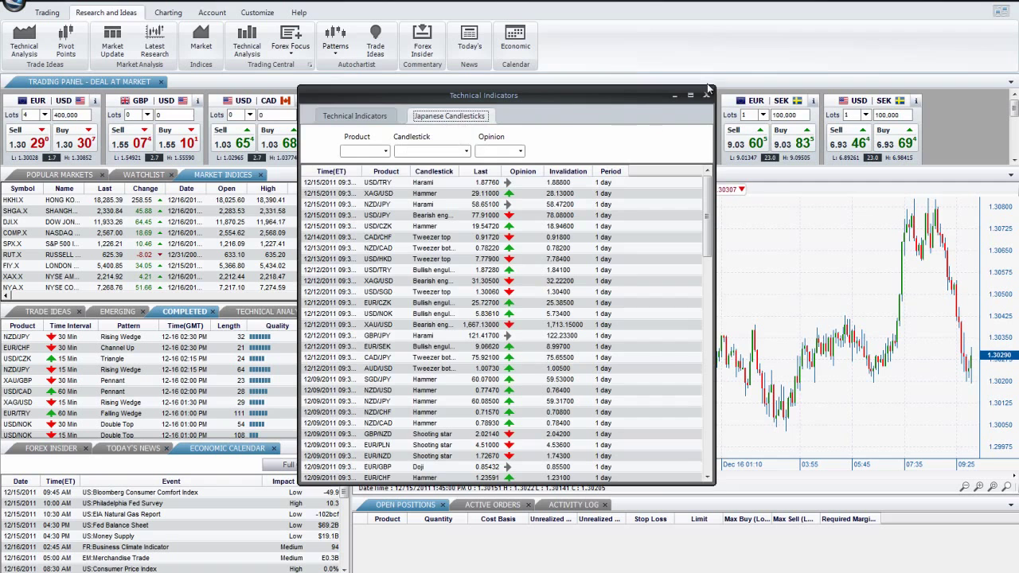
pyautogui.click(706, 95)
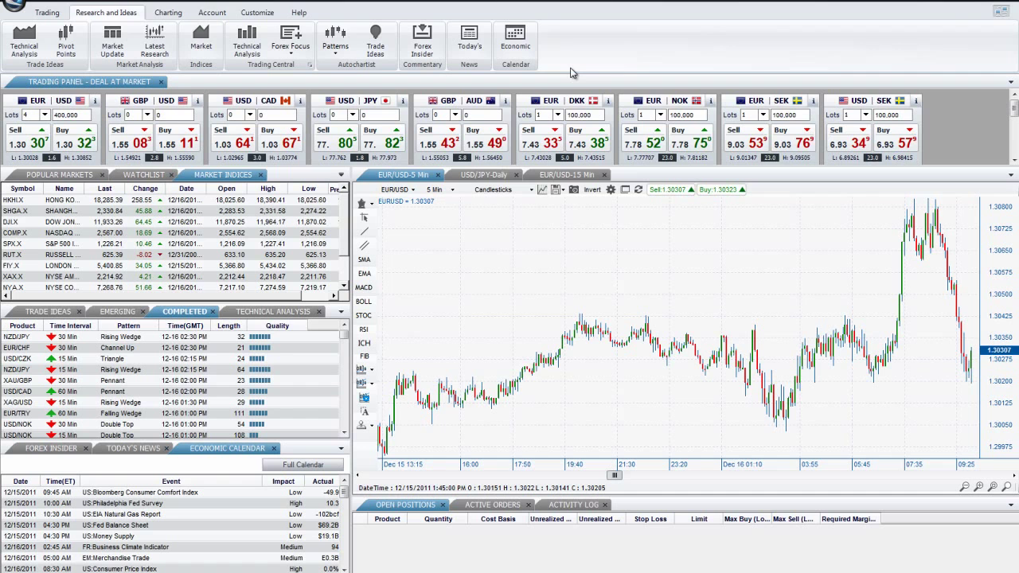
# - Look over the Charting ribbon tools, then the Account tools for reports, password and funds
pyautogui.click(166, 13)
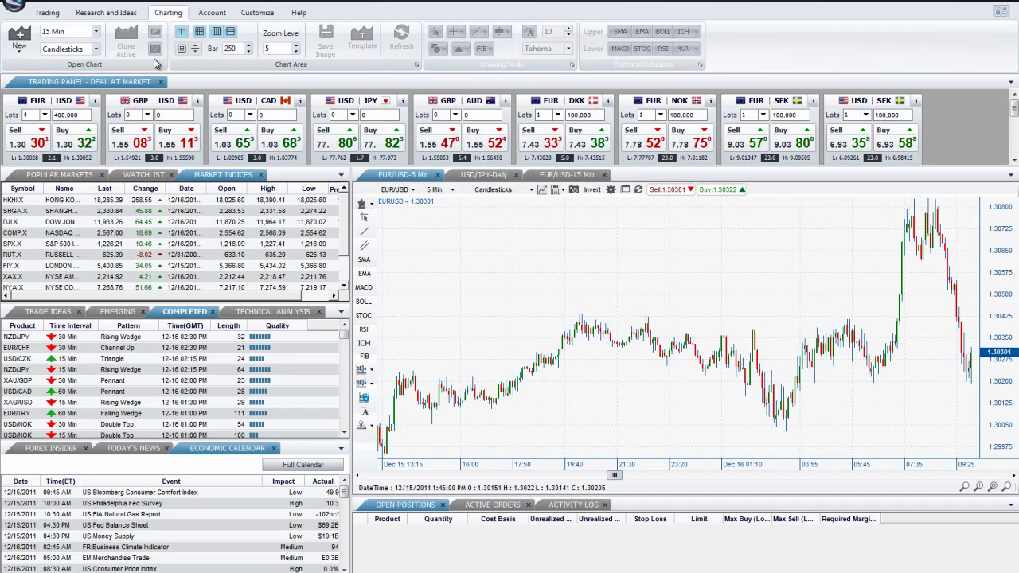
pyautogui.click(218, 13)
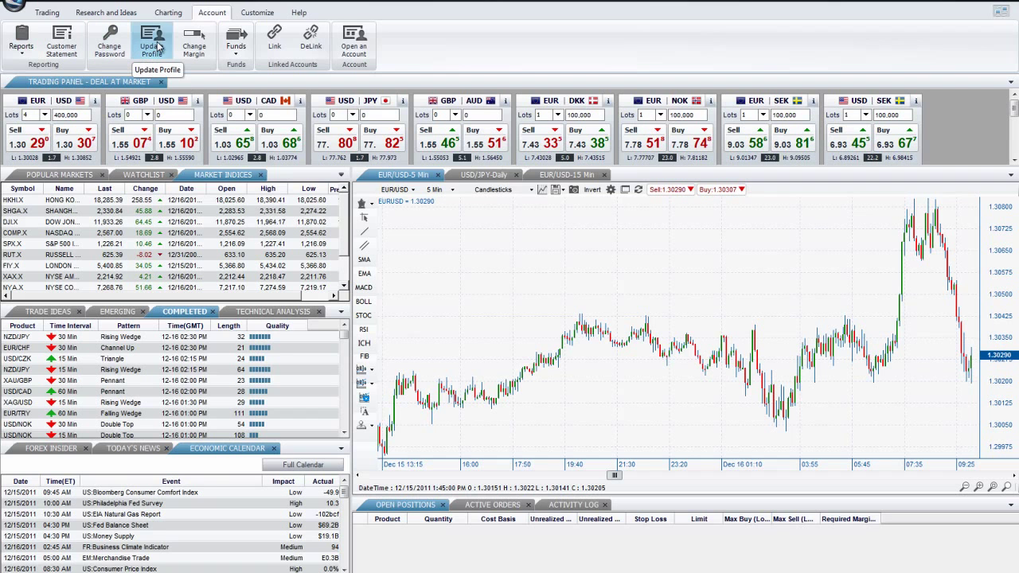
# - Check the add/withdraw funds options, then show the Customize settings for execution, charting and layout
pyautogui.click(245, 47)
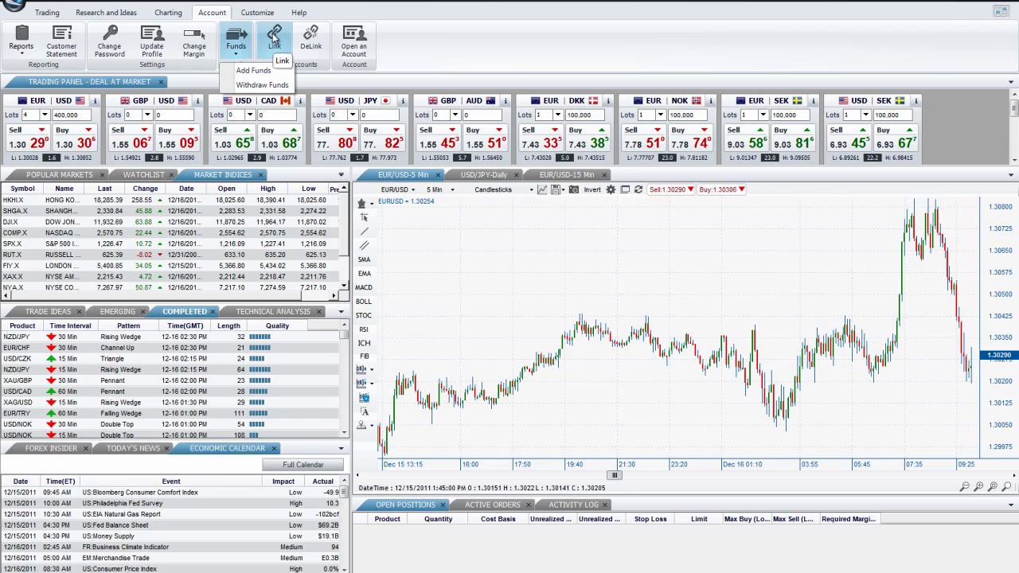
pyautogui.click(313, 50)
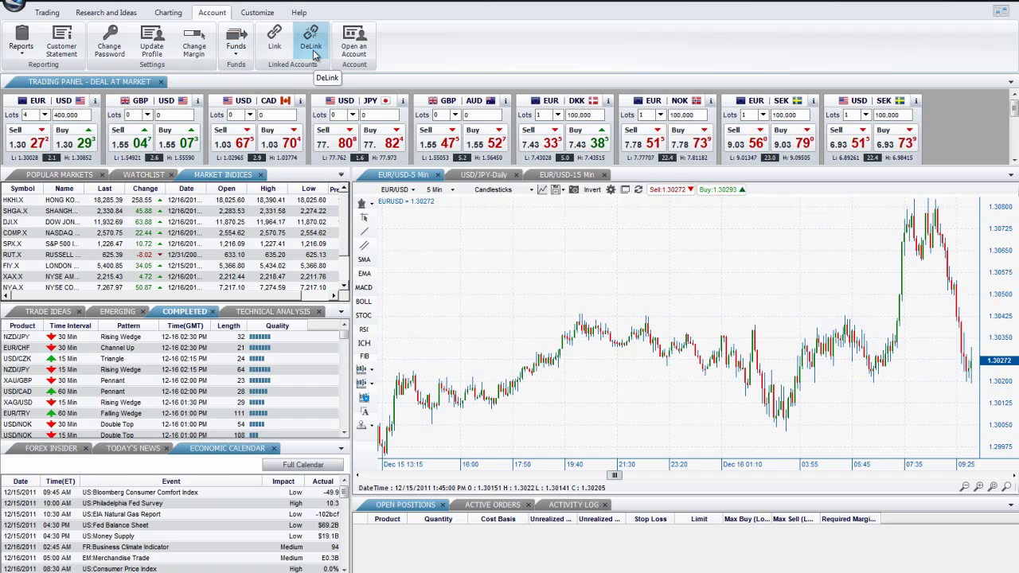
pyautogui.click(267, 11)
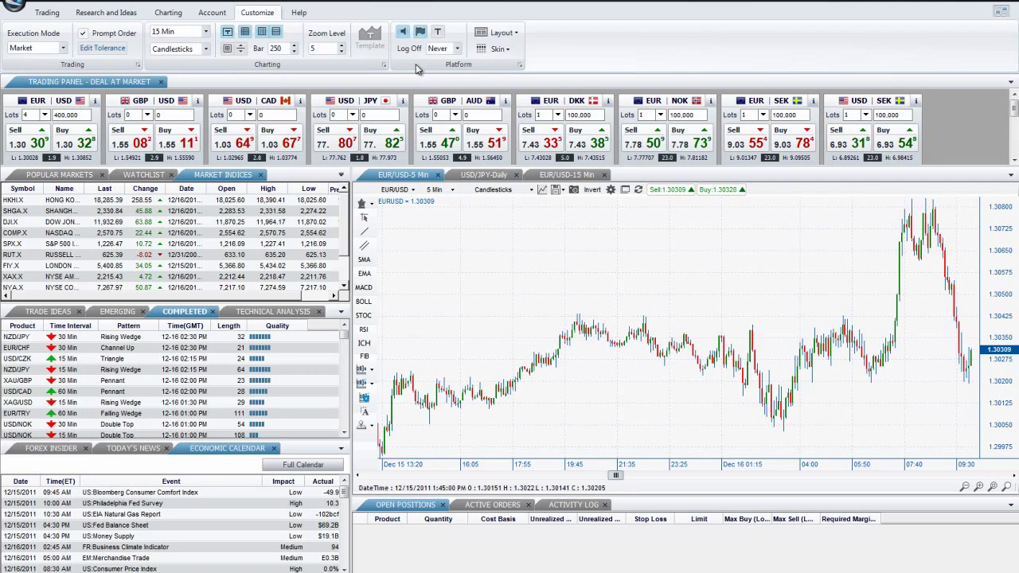
pyautogui.click(299, 13)
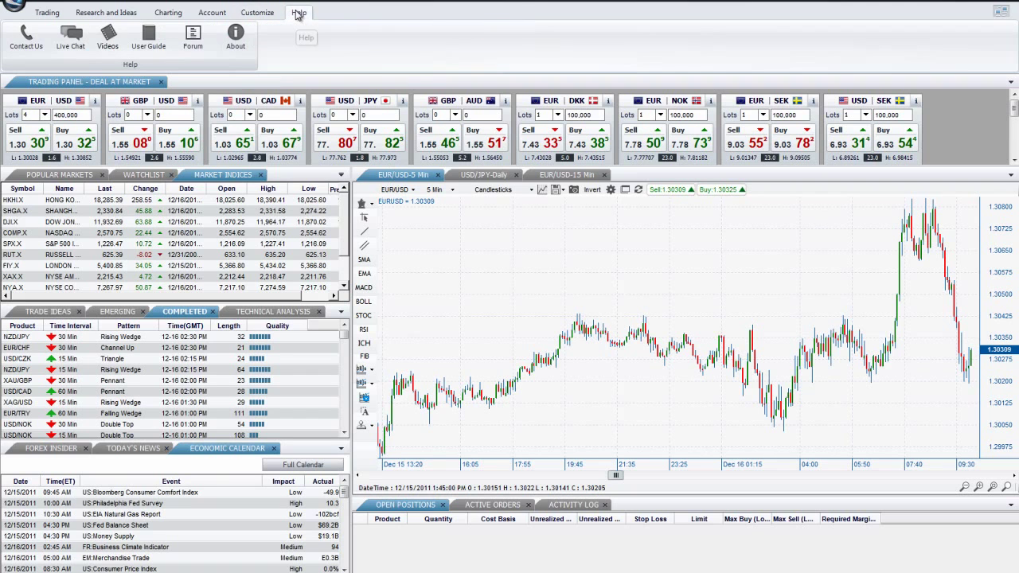